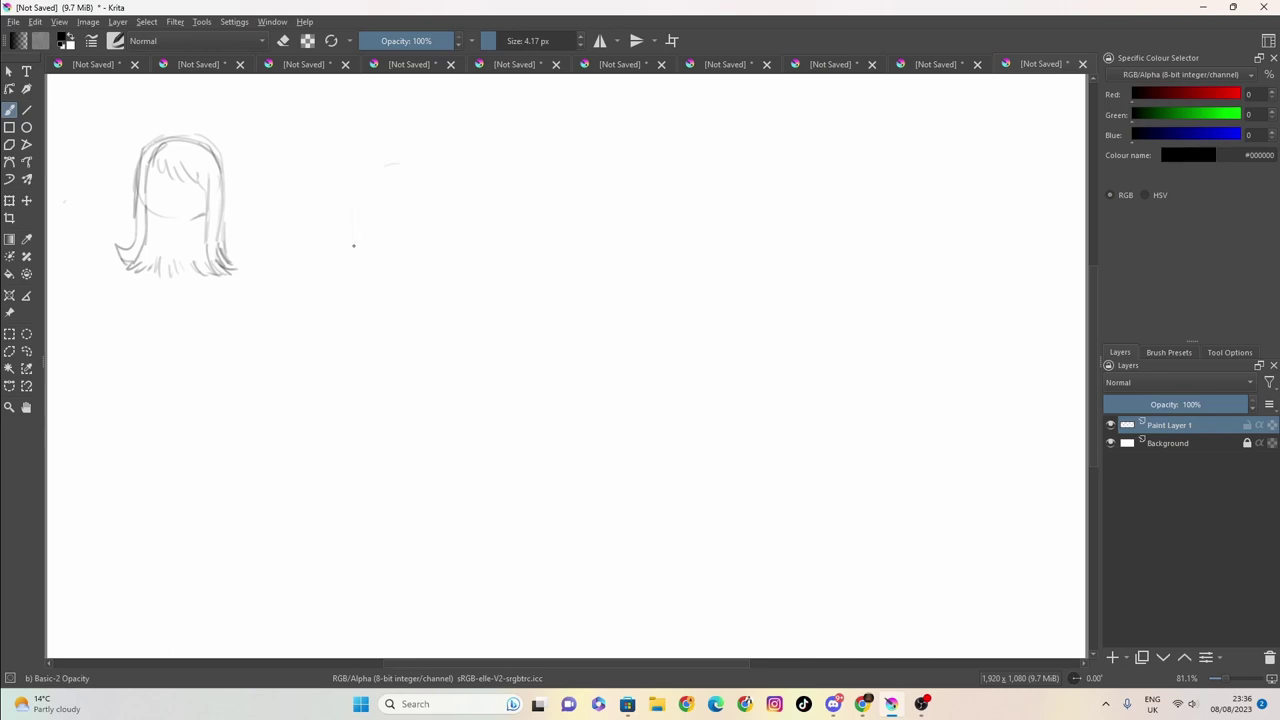
Step: Sketch a head outline with a rounded skull, tapered chin and one ear beside the existing small hair study
mouse_move(348, 208)
mouse_down()
mouse_move(384, 171)
mouse_move(473, 189)
mouse_move(358, 186)
mouse_move(355, 250)
mouse_move(377, 322)
mouse_up()
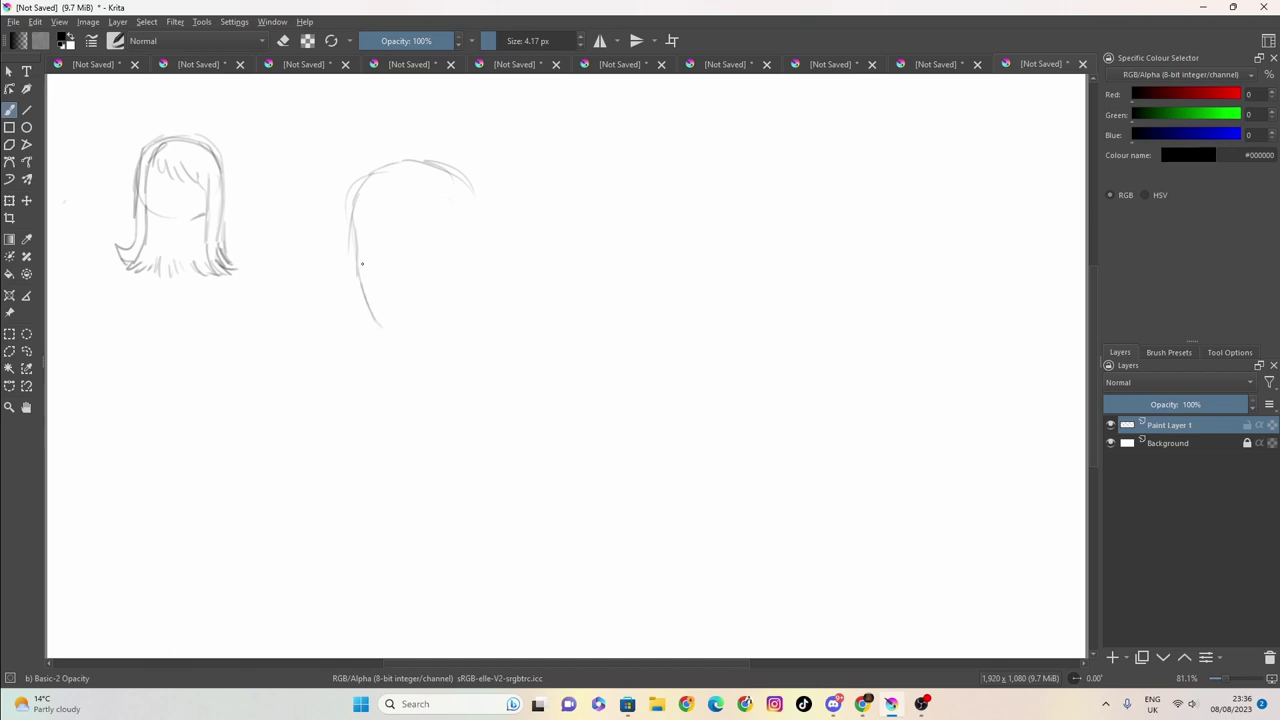
mouse_move(356, 256)
mouse_down()
mouse_move(380, 326)
mouse_move(451, 301)
mouse_move(397, 318)
mouse_move(358, 290)
mouse_move(391, 313)
mouse_up()
mouse_move(363, 290)
mouse_down()
mouse_move(385, 311)
mouse_move(358, 289)
mouse_move(365, 301)
mouse_move(356, 198)
mouse_move(384, 168)
mouse_move(416, 162)
mouse_move(483, 208)
mouse_move(492, 244)
mouse_move(442, 304)
mouse_move(421, 317)
mouse_move(391, 309)
mouse_move(415, 317)
mouse_up()
mouse_move(404, 315)
mouse_down()
mouse_move(386, 308)
mouse_move(420, 318)
mouse_move(459, 286)
mouse_move(449, 297)
mouse_up()
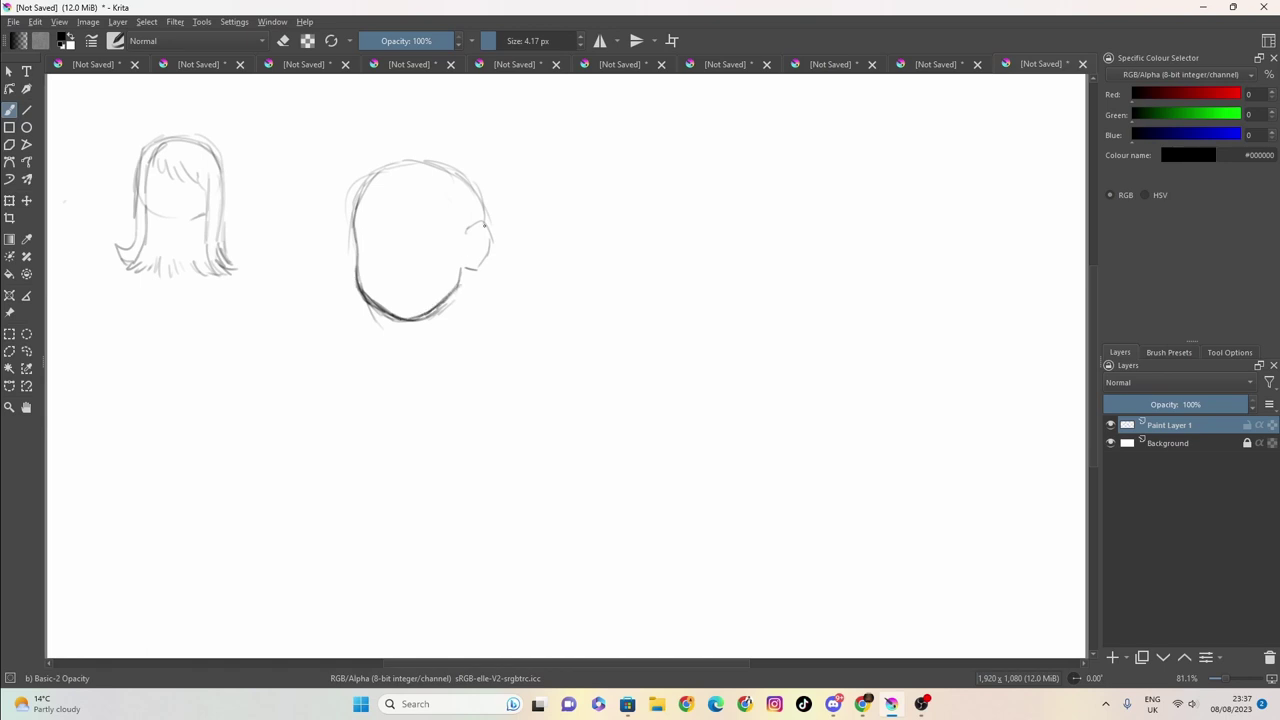
mouse_move(485, 218)
mouse_down()
mouse_move(450, 174)
mouse_move(422, 167)
mouse_move(376, 203)
mouse_move(452, 230)
mouse_move(461, 269)
mouse_up()
Step: Sketch a jagged fringe and long straight hair on both sides of the head, ending in outward flicks
mouse_move(382, 198)
mouse_down()
mouse_move(354, 218)
mouse_move(344, 285)
mouse_up()
mouse_move(346, 220)
mouse_down()
mouse_move(343, 336)
mouse_move(329, 346)
mouse_move(343, 360)
mouse_move(320, 343)
mouse_move(352, 373)
mouse_up()
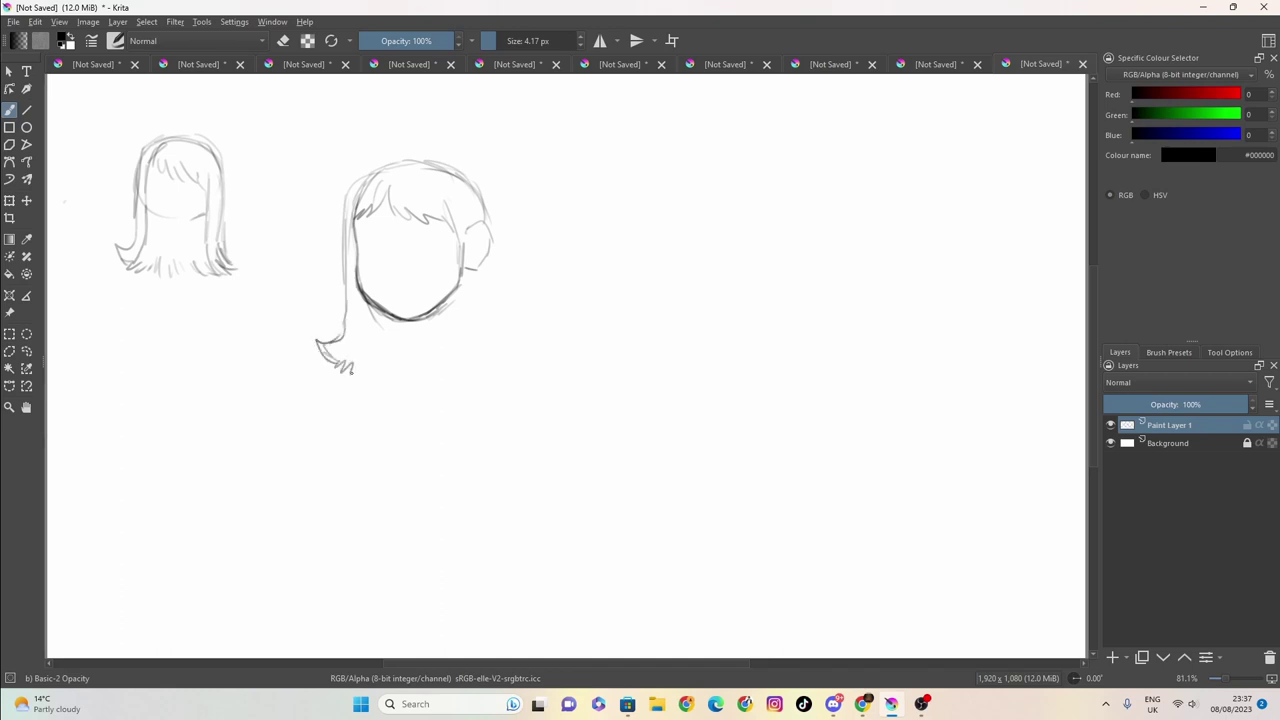
drag(455, 197, 462, 254)
drag(462, 268, 468, 375)
mouse_move(442, 191)
mouse_down()
mouse_move(468, 205)
mouse_move(478, 365)
mouse_move(491, 384)
mouse_move(508, 356)
mouse_move(478, 176)
mouse_move(500, 312)
mouse_move(488, 198)
mouse_move(464, 166)
mouse_move(425, 158)
mouse_move(370, 176)
mouse_move(398, 176)
mouse_move(403, 190)
mouse_move(425, 178)
mouse_move(452, 215)
mouse_move(437, 174)
mouse_move(456, 192)
mouse_move(412, 162)
mouse_move(448, 196)
mouse_move(459, 171)
mouse_move(398, 163)
mouse_move(366, 180)
mouse_move(378, 161)
mouse_move(356, 182)
mouse_move(337, 332)
mouse_move(357, 345)
mouse_up()
Step: Sketch the neck and collar lines under the chin, then hatch the neck shadow and the hair behind it
mouse_move(361, 296)
mouse_down()
mouse_move(354, 364)
mouse_move(387, 367)
mouse_move(406, 322)
mouse_move(429, 347)
mouse_up()
mouse_move(445, 300)
mouse_down()
mouse_move(410, 352)
mouse_move(418, 378)
mouse_up()
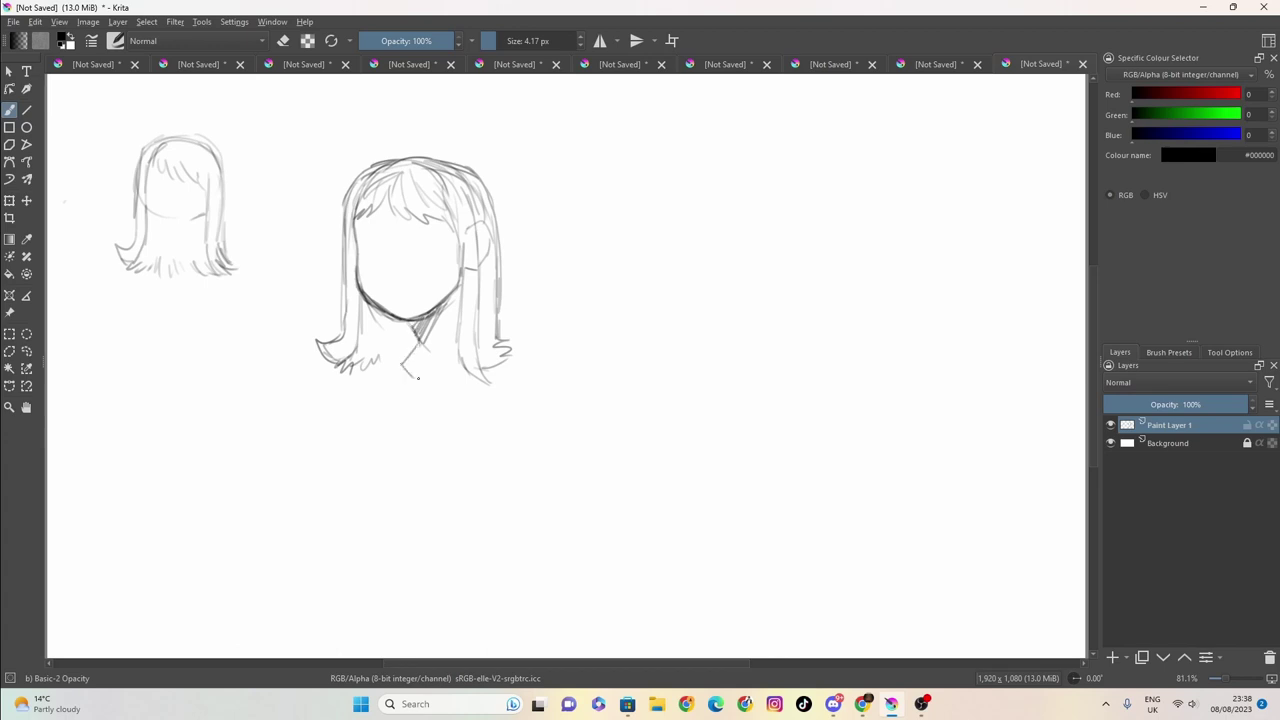
mouse_move(454, 297)
mouse_down()
mouse_move(450, 332)
mouse_move(415, 339)
mouse_up()
drag(409, 323, 400, 368)
drag(458, 331, 449, 343)
mouse_move(385, 368)
mouse_down()
mouse_move(410, 328)
mouse_move(386, 324)
mouse_up()
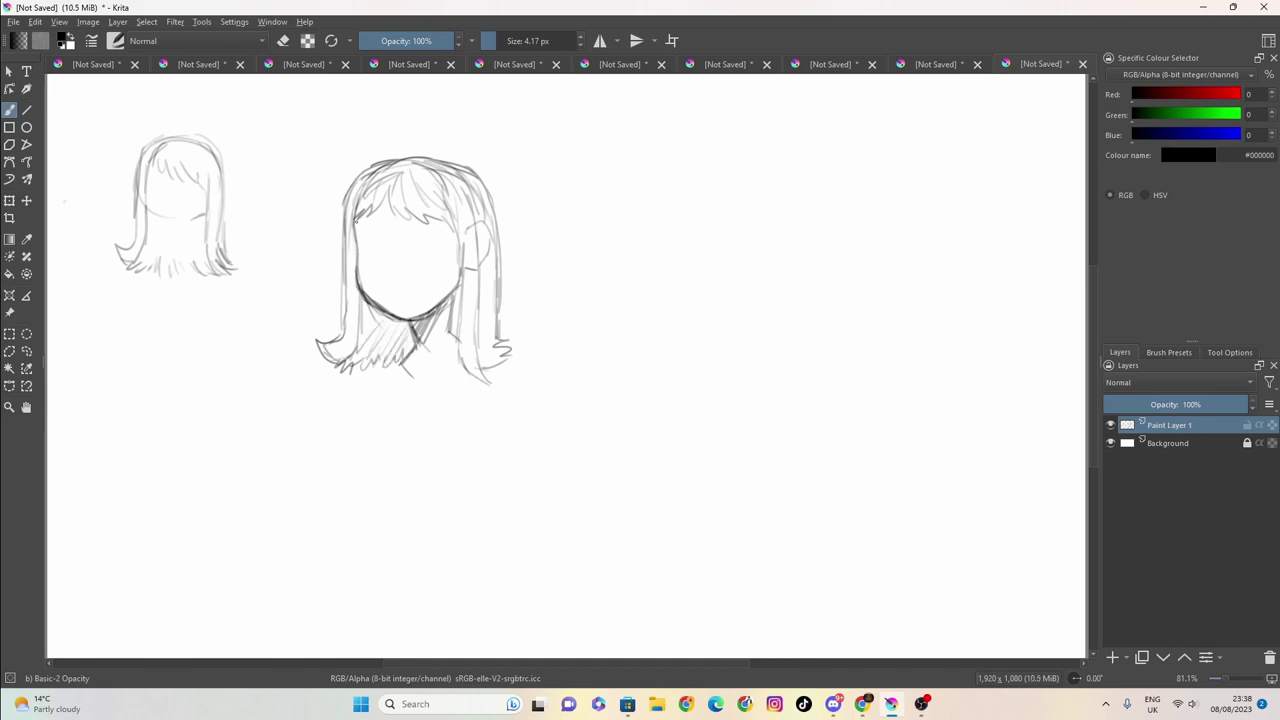
Step: Draw frowning eyebrows, two shaded eyes and the nose line on the blank face
drag(359, 227, 382, 233)
mouse_move(401, 228)
mouse_down()
mouse_move(442, 221)
mouse_move(362, 229)
mouse_move(377, 246)
mouse_move(367, 256)
mouse_move(383, 250)
mouse_move(374, 267)
mouse_up()
mouse_move(373, 247)
mouse_down()
mouse_move(436, 250)
mouse_move(409, 246)
mouse_move(411, 262)
mouse_move(430, 261)
mouse_move(388, 248)
mouse_move(397, 290)
mouse_up()
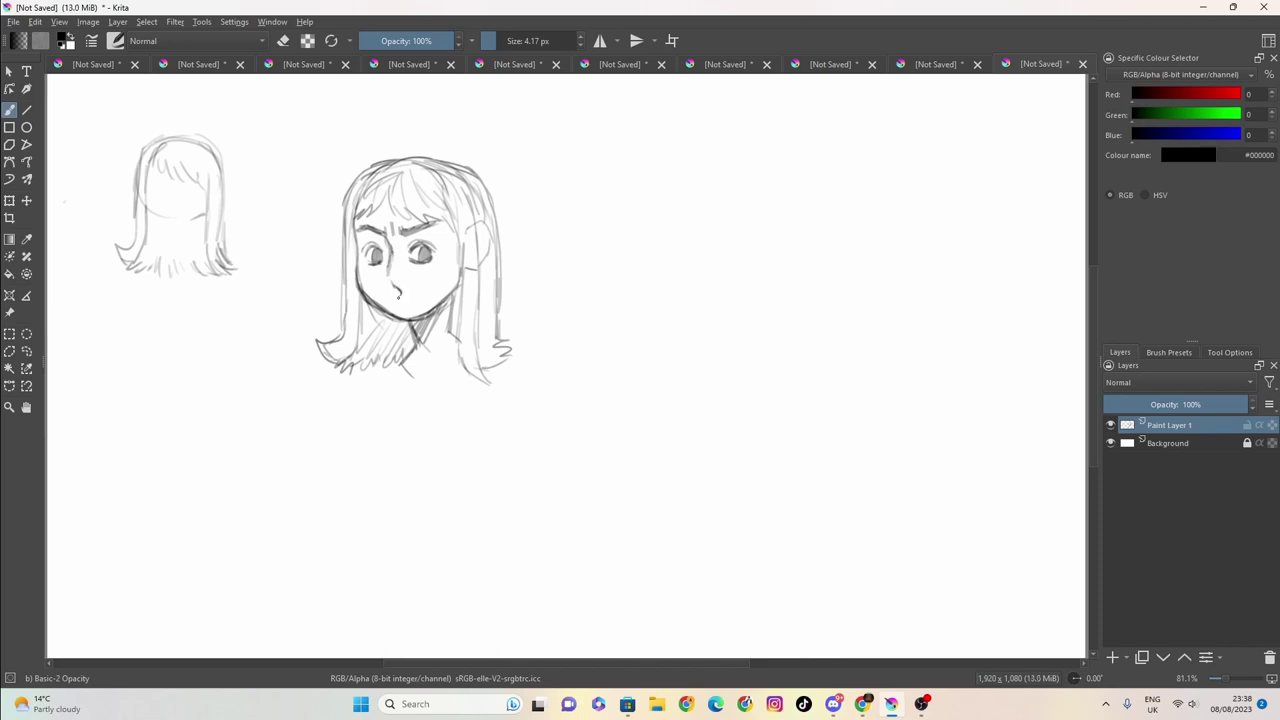
drag(393, 252, 390, 272)
drag(391, 265, 389, 280)
Step: Draw a short slanted smirk below the nose, replacing the first attempt, and touch up the cheek edge
drag(409, 303, 425, 297)
key(ctrl+z)
drag(417, 300, 429, 293)
mouse_move(358, 258)
mouse_down()
mouse_move(380, 309)
mouse_move(359, 273)
mouse_up()
Step: Thicken the jawline and fill the neck shadow under the chin with dark strokes, undoing the unwanted ones
drag(396, 318, 374, 304)
mouse_move(448, 220)
mouse_down()
mouse_move(458, 290)
mouse_move(420, 334)
mouse_up()
mouse_move(456, 292)
mouse_down()
mouse_move(424, 334)
mouse_move(446, 296)
mouse_up()
mouse_move(432, 314)
mouse_down()
mouse_move(418, 330)
mouse_move(388, 316)
mouse_up()
key(ctrl+z)
key(ctrl+z)
key(ctrl+z)
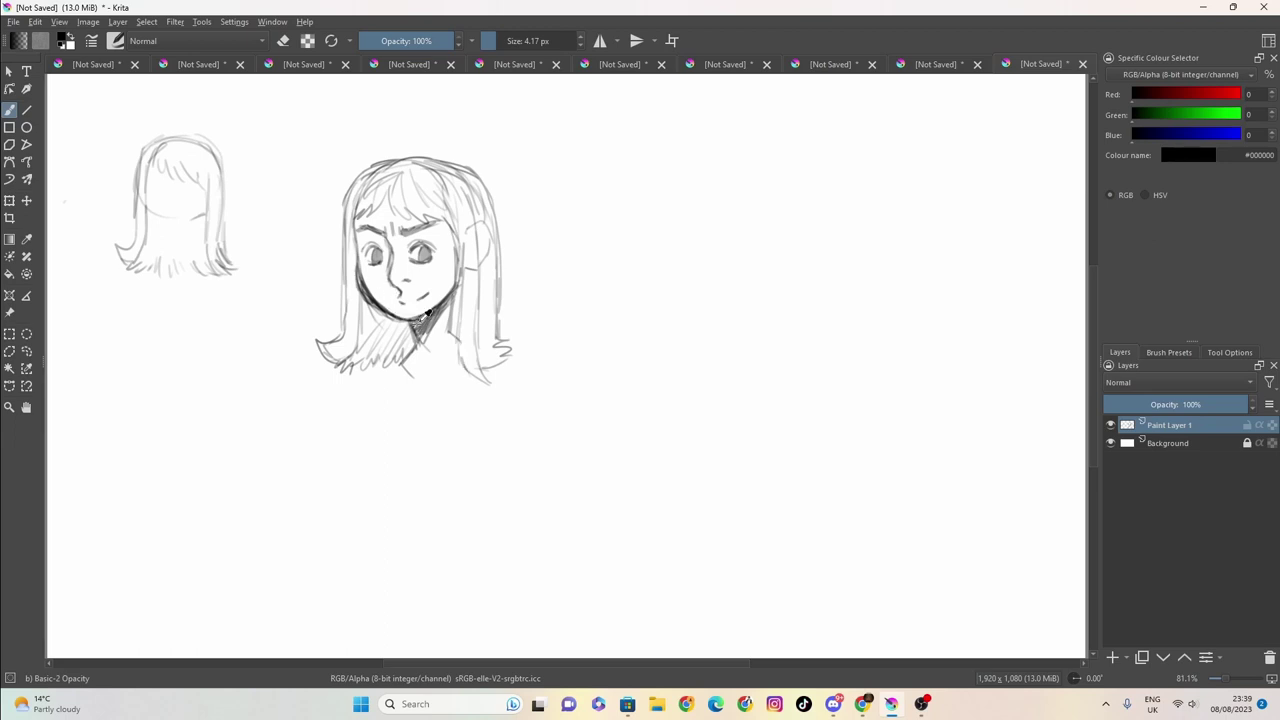
drag(420, 318, 418, 336)
drag(458, 292, 418, 342)
Step: Erase the heavy left jaw edge with an 11.22 px eraser and redraw a thinner jawline with a 4.74 px brush
click(283, 41)
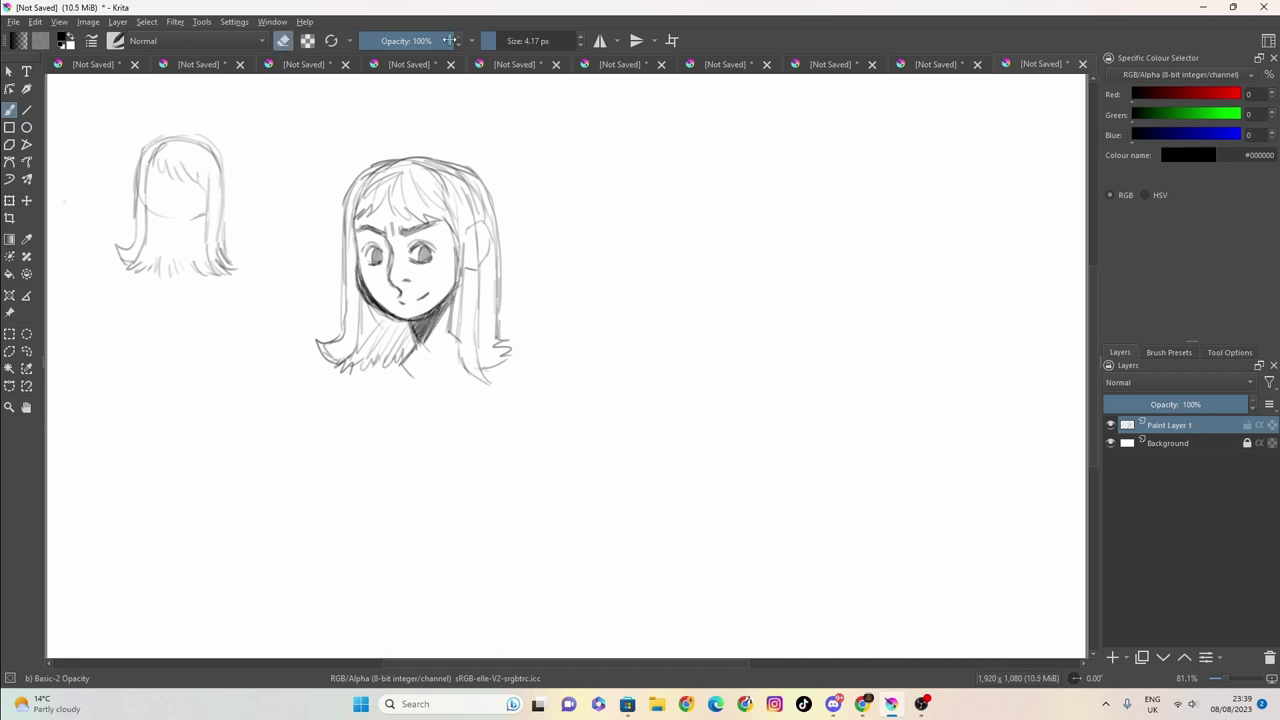
mouse_move(358, 272)
mouse_down()
mouse_move(360, 296)
mouse_move(388, 317)
mouse_move(364, 308)
mouse_move(363, 284)
mouse_move(364, 308)
mouse_move(399, 316)
mouse_up()
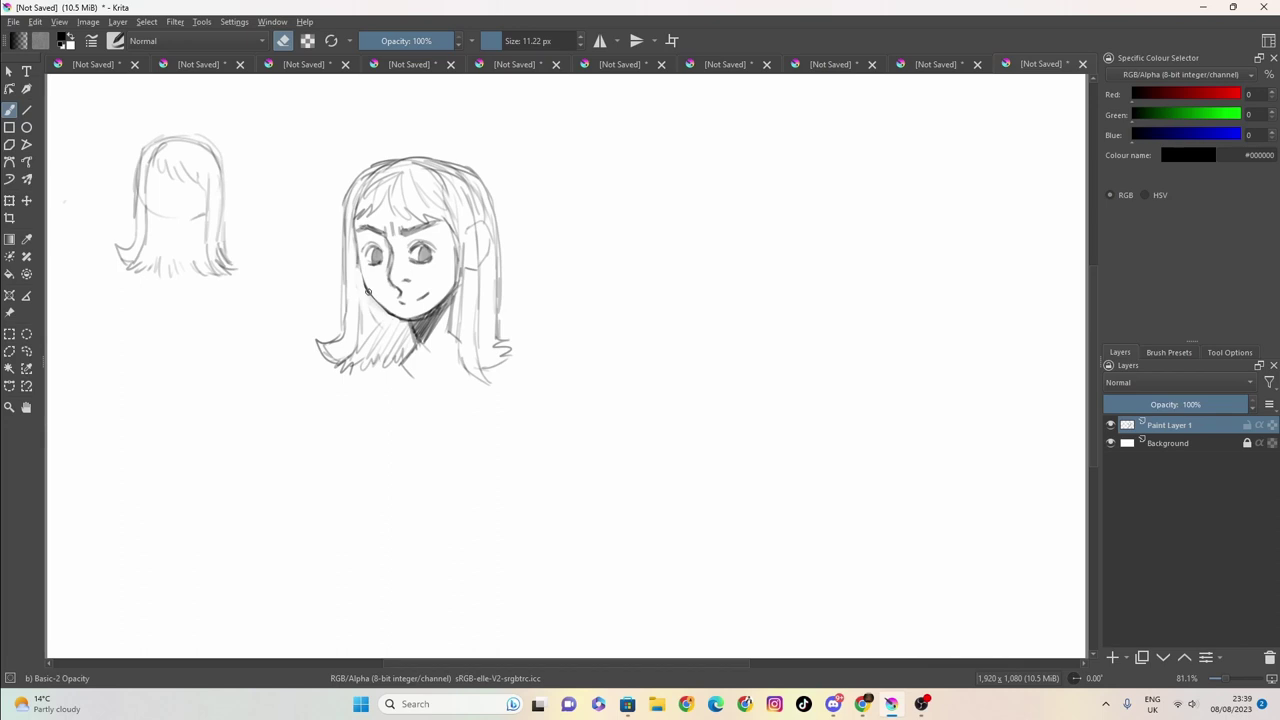
click(285, 42)
drag(502, 42, 495, 42)
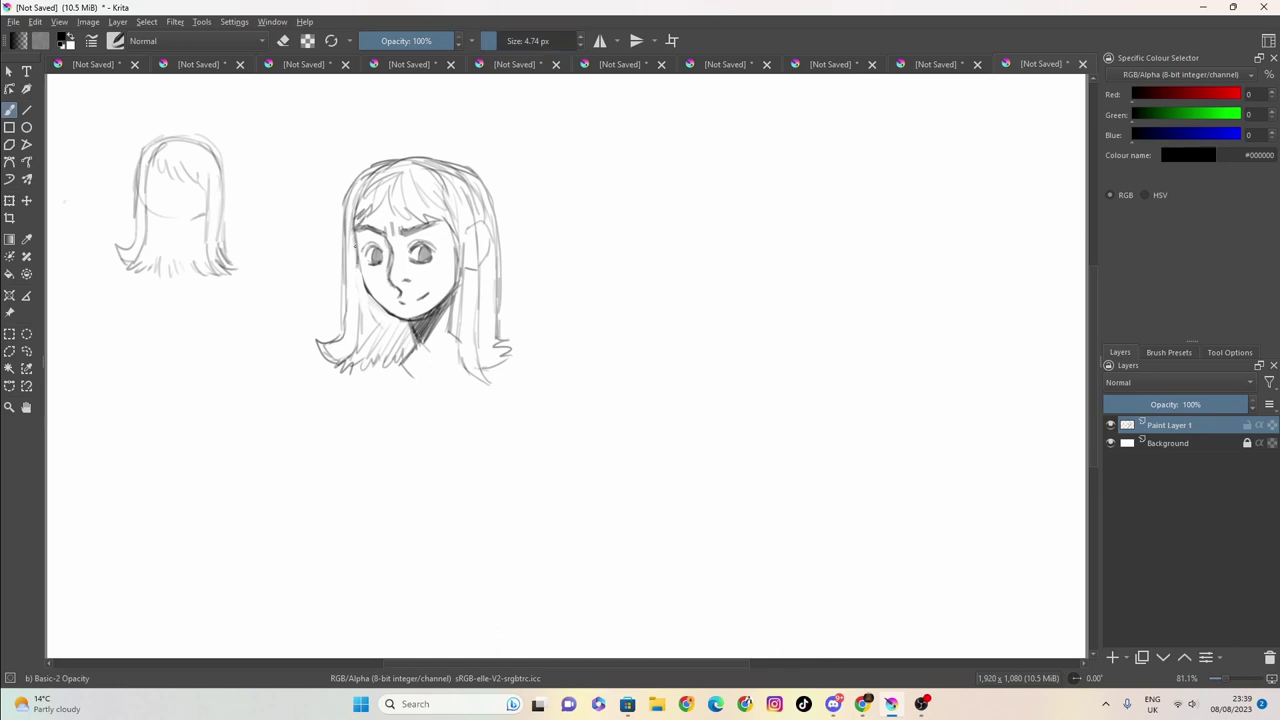
mouse_move(362, 261)
mouse_down()
mouse_move(361, 289)
mouse_move(407, 322)
mouse_move(456, 290)
mouse_move(455, 330)
mouse_up()
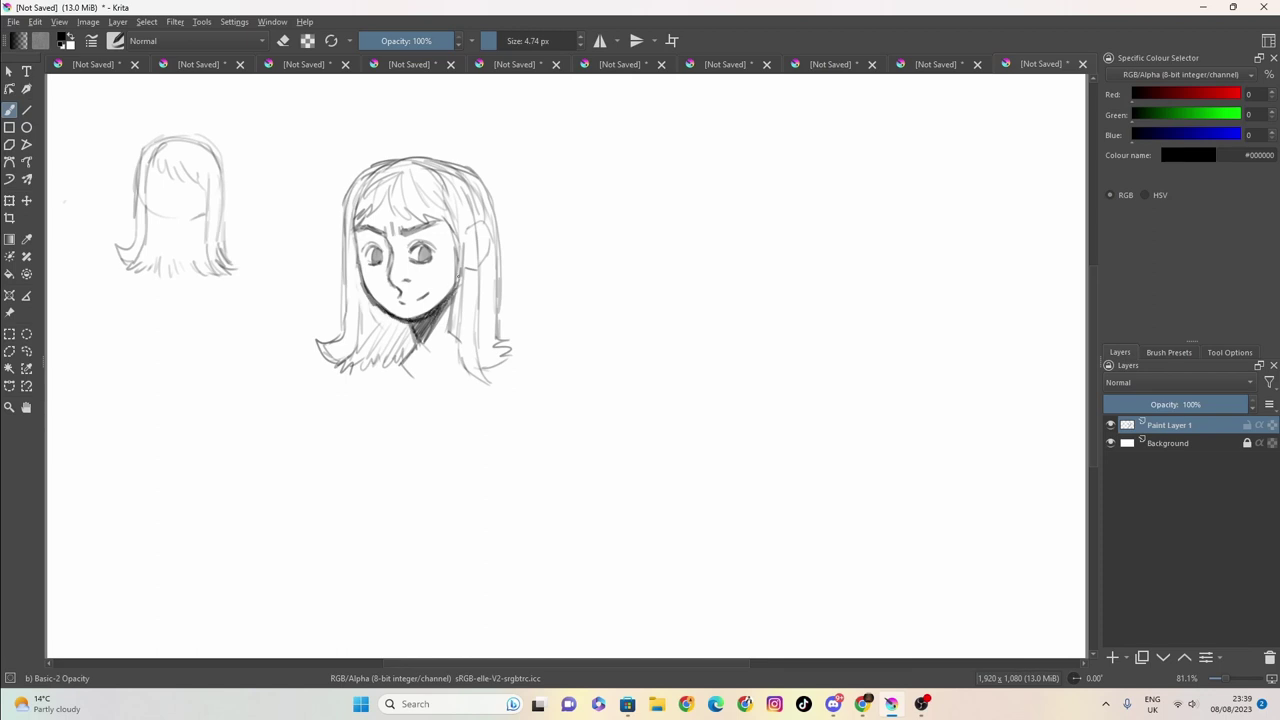
Step: Darken the side hair outlines, adding jagged strokes to the flicked tips on the ear side
mouse_move(450, 276)
mouse_down()
mouse_move(460, 358)
mouse_move(486, 379)
mouse_move(511, 341)
mouse_up()
drag(499, 343, 498, 268)
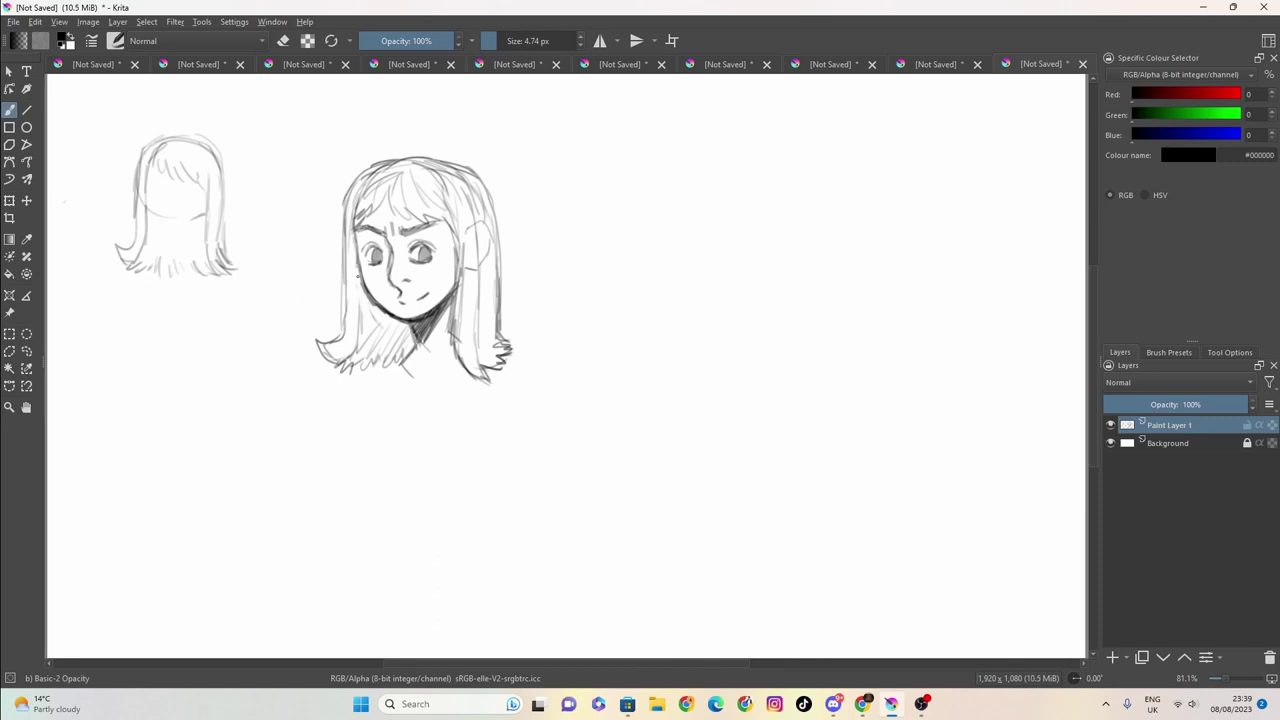
mouse_move(359, 320)
mouse_down()
mouse_move(359, 274)
mouse_move(341, 290)
mouse_move(343, 274)
mouse_up()
mouse_move(343, 294)
mouse_down()
mouse_move(343, 242)
mouse_move(340, 264)
mouse_up()
drag(341, 276, 341, 204)
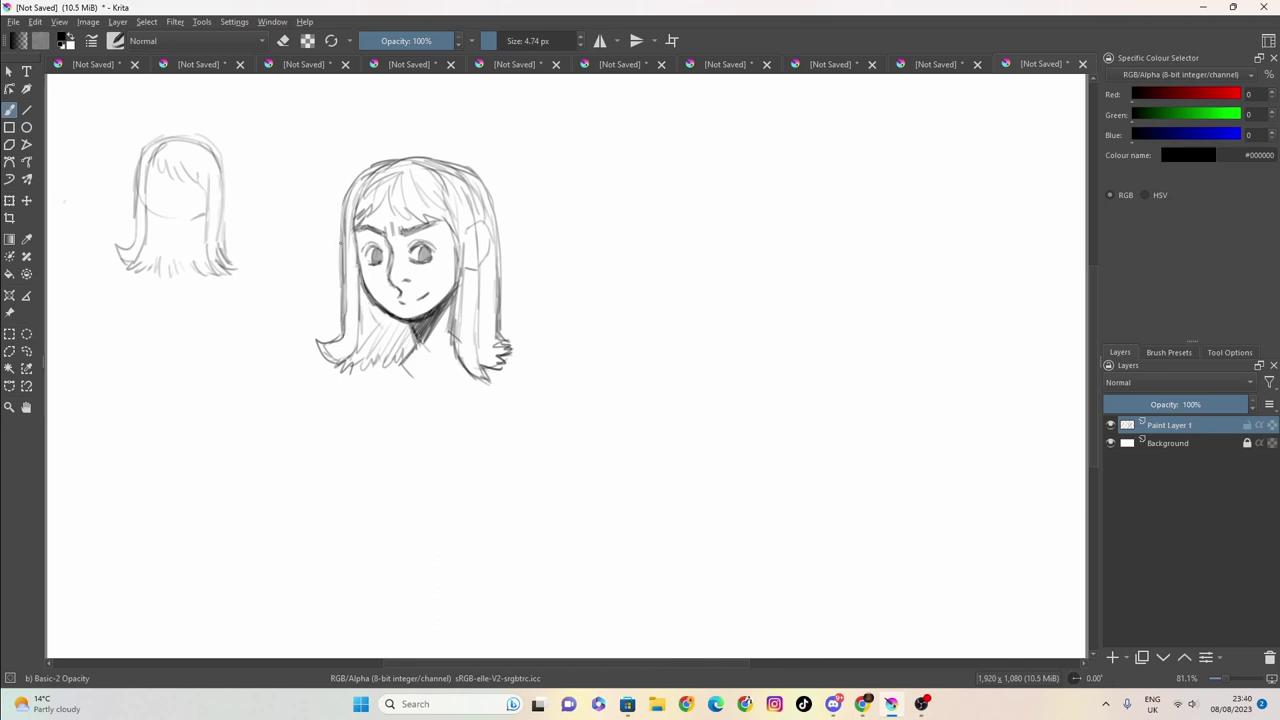
Step: Reinforce the hair outline over the crown with overlapping strokes, adding volume from one temple to the other
drag(340, 248, 350, 184)
drag(343, 208, 358, 175)
mouse_move(355, 250)
mouse_down()
mouse_move(368, 186)
mouse_move(419, 155)
mouse_move(408, 153)
mouse_up()
mouse_move(346, 206)
mouse_down()
mouse_move(368, 162)
mouse_move(408, 151)
mouse_up()
drag(432, 153, 486, 164)
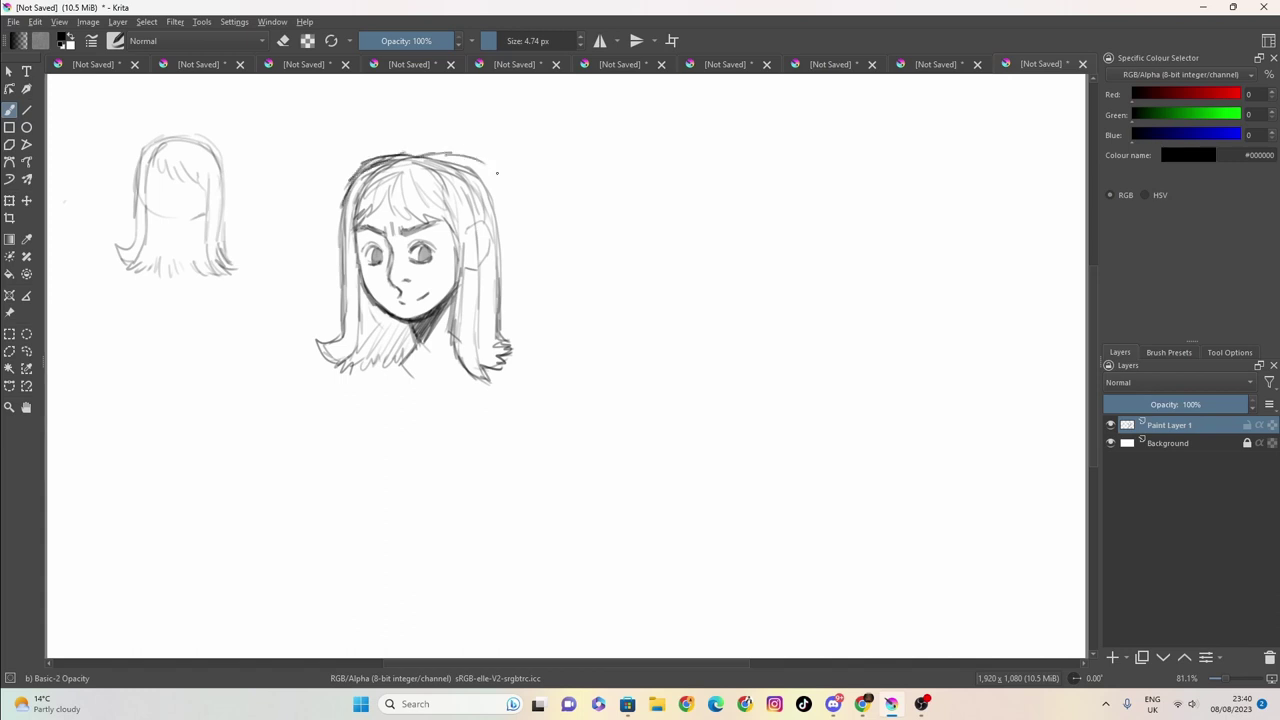
mouse_move(496, 231)
mouse_down()
mouse_move(488, 184)
mouse_move(467, 166)
mouse_move(376, 160)
mouse_up()
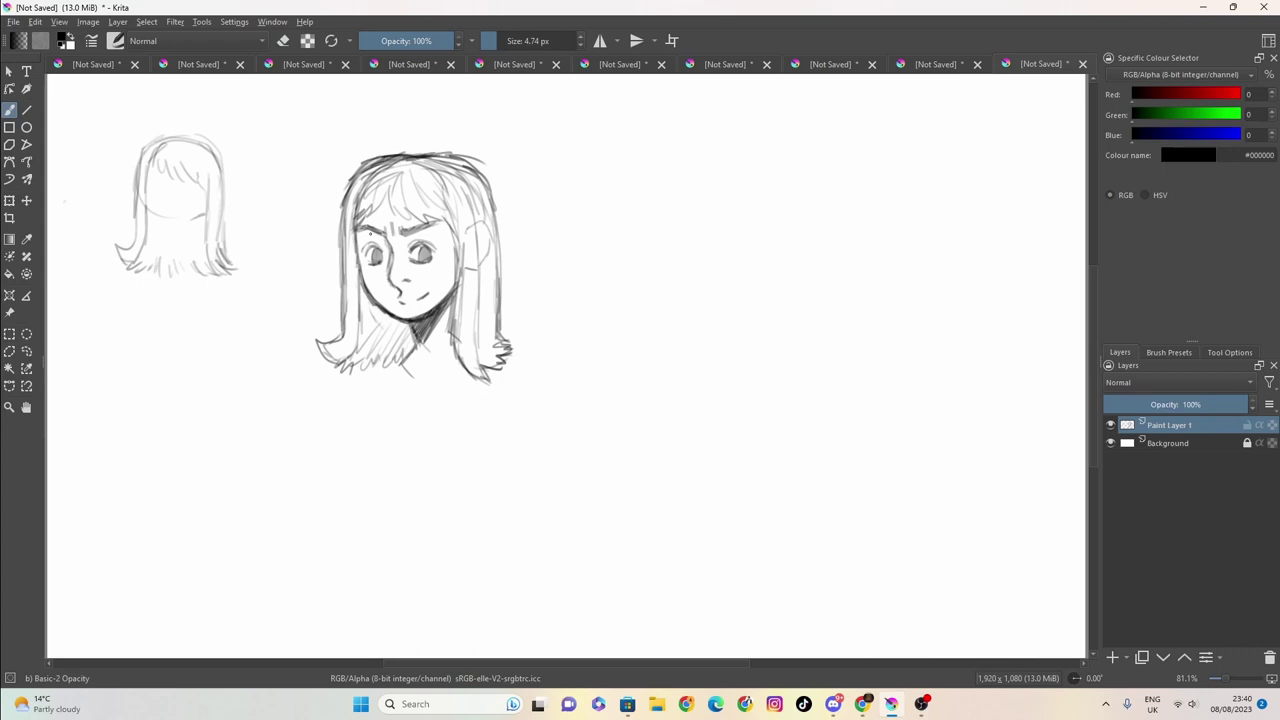